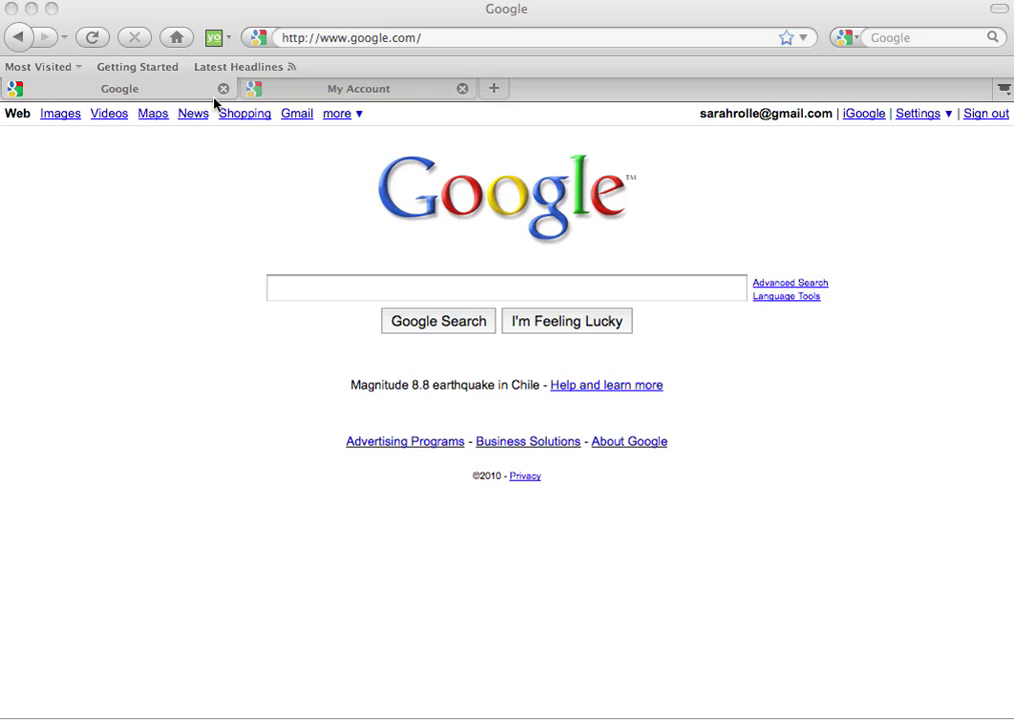
# - Show the yolink sidebar beside the Google page
pyautogui.click(232, 42)
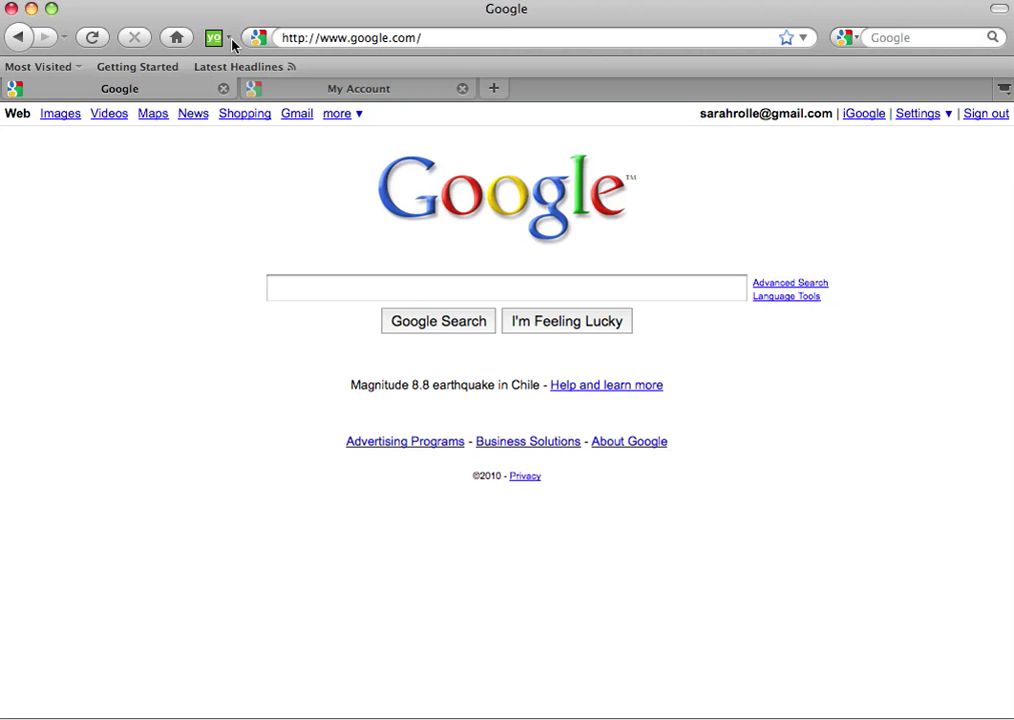
pyautogui.click(231, 42)
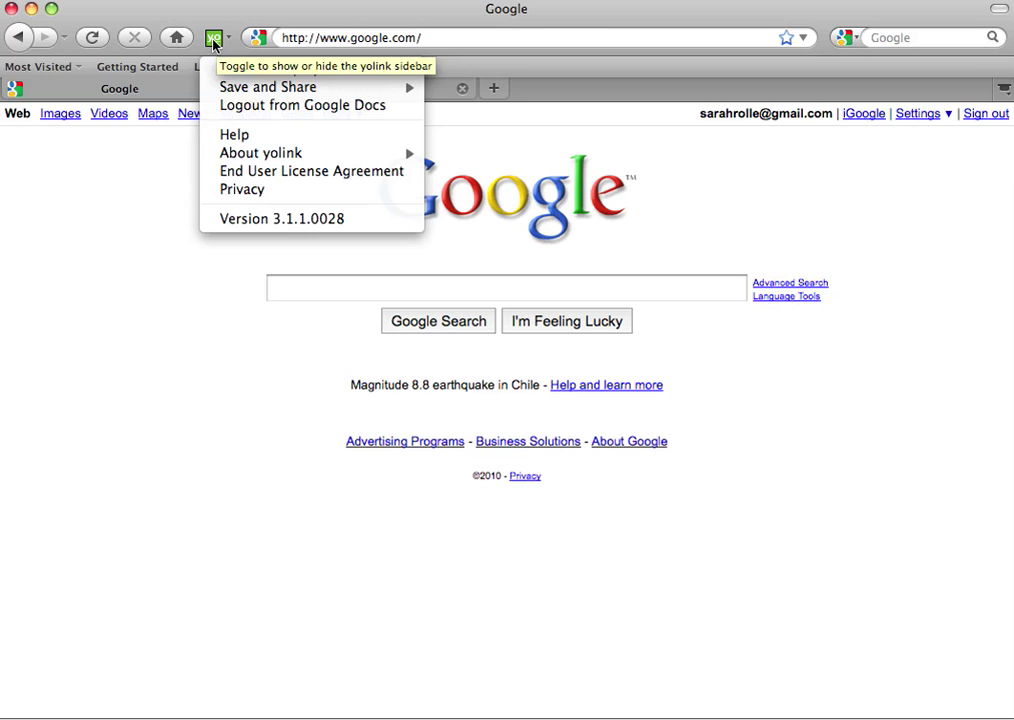
pyautogui.click(213, 40)
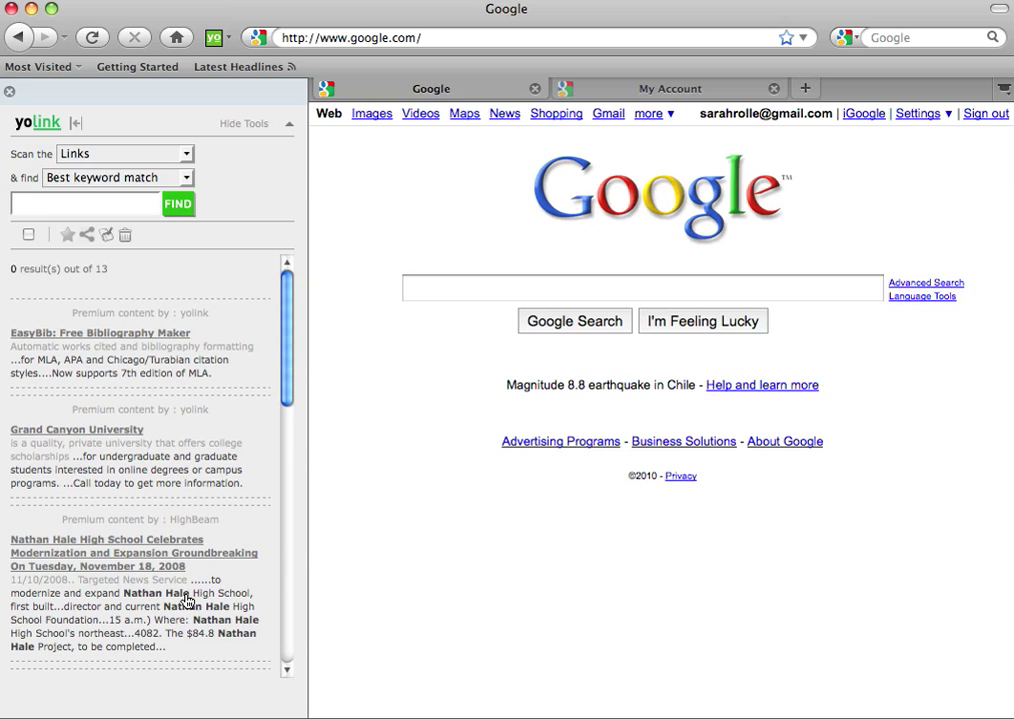
# - Search Google for "benjamin franklin" using the suggested query
pyautogui.click(450, 295)
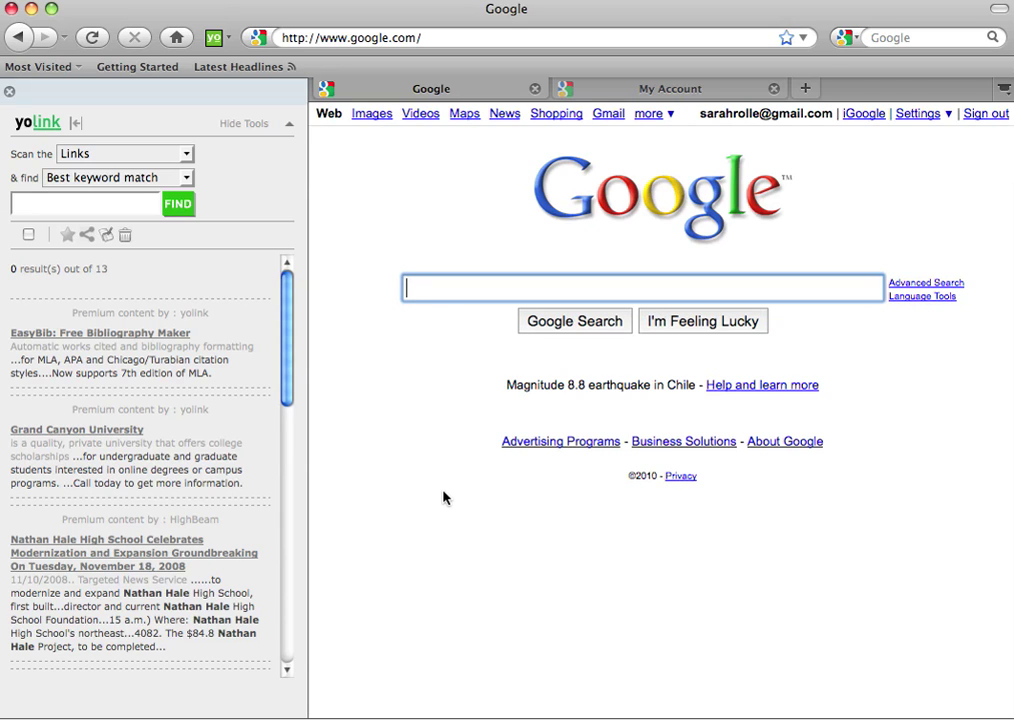
pyautogui.write('benjamin')
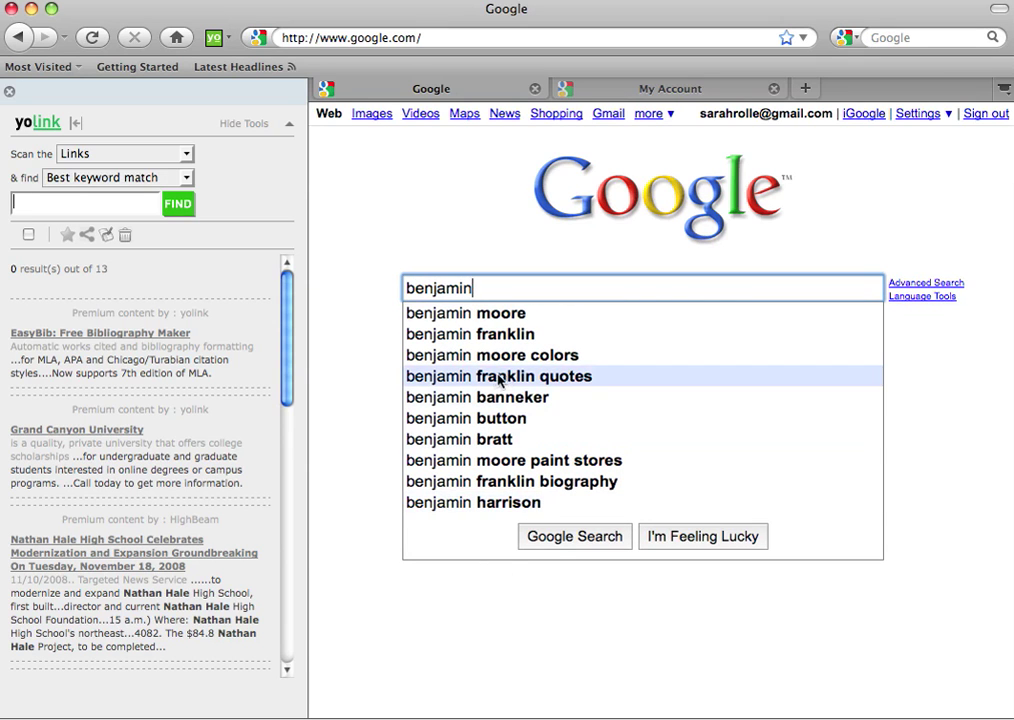
pyautogui.click(496, 336)
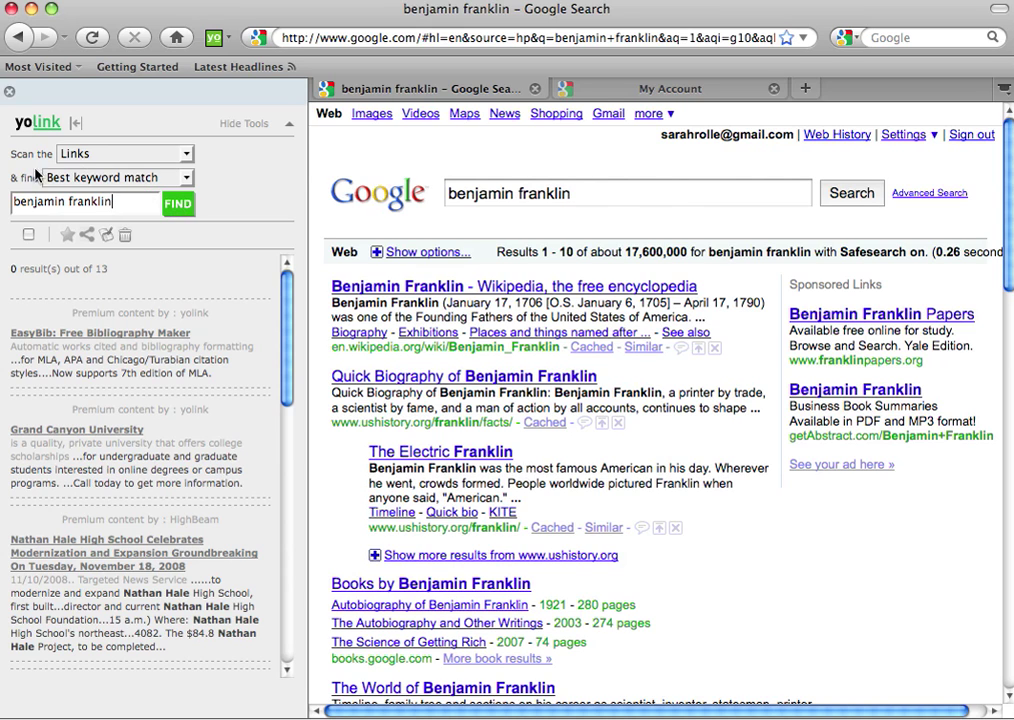
# - Scan the links of the Google results with yolink for the keywords "benjamin franklin"
pyautogui.click(134, 201)
pyautogui.click(178, 206)
pyautogui.click(179, 208)
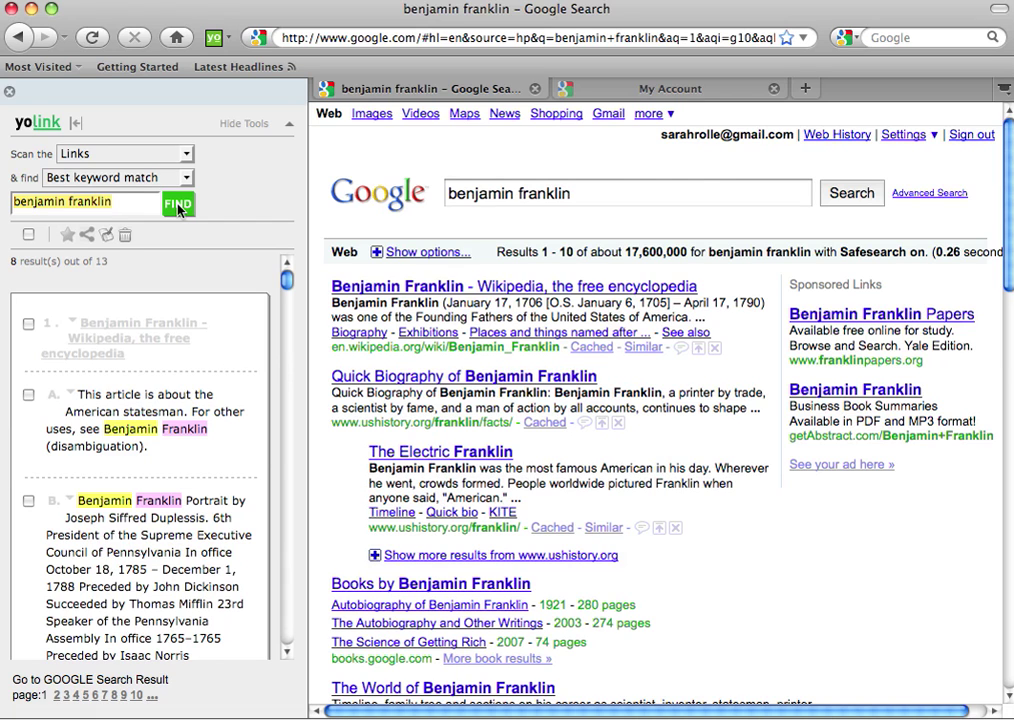
# - Examine the yolink excerpts and match the entry "The World of Benjamin Franklin" to its listing among the Google results
pyautogui.click(125, 325)
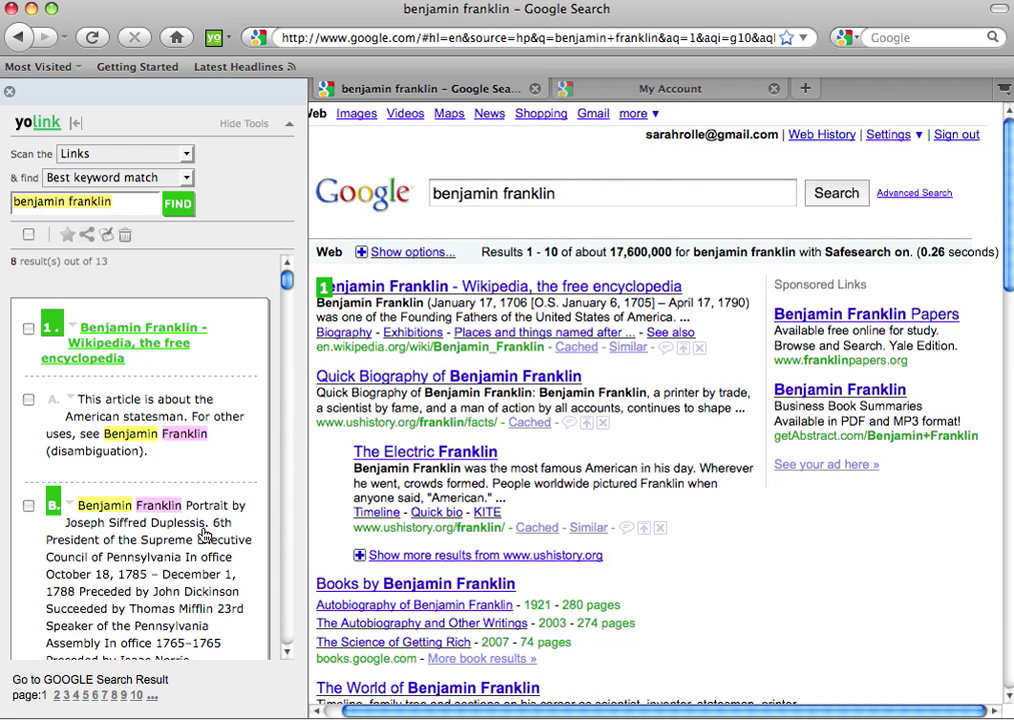
pyautogui.moveTo(288, 284); pyautogui.dragTo(287, 474)
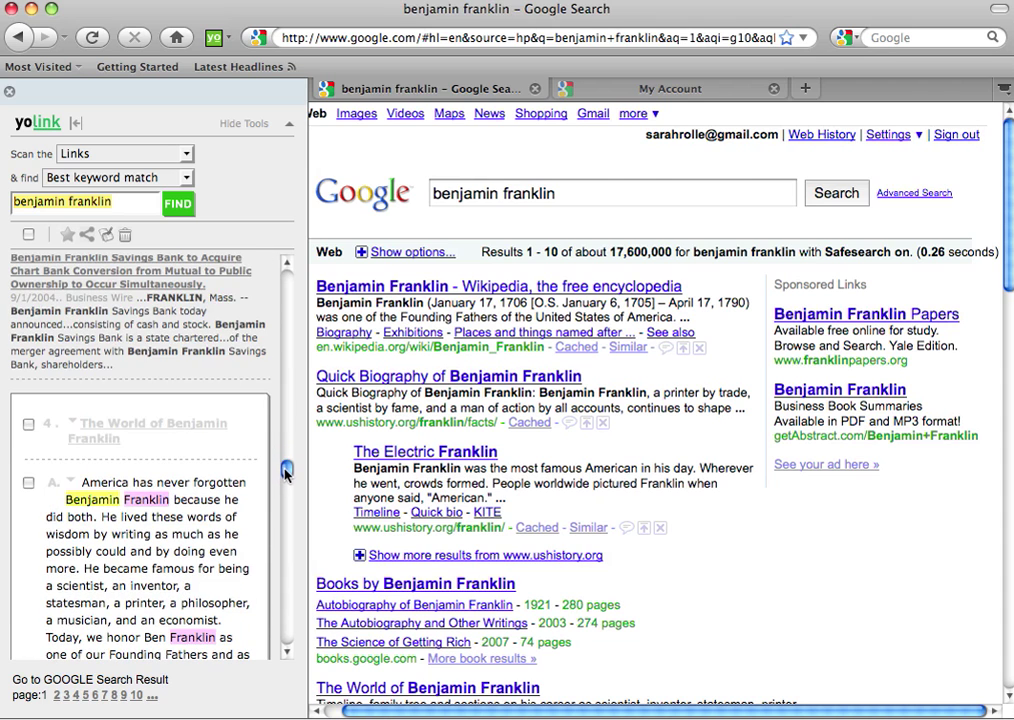
pyautogui.moveTo(187, 434)
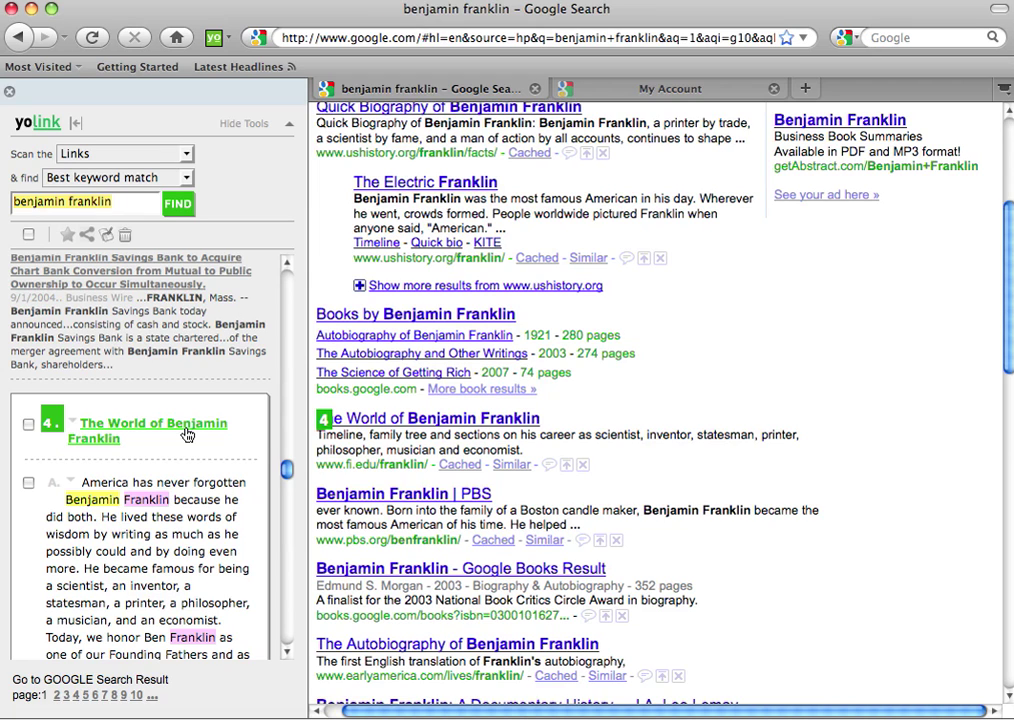
pyautogui.moveTo(285, 468); pyautogui.dragTo(286, 473)
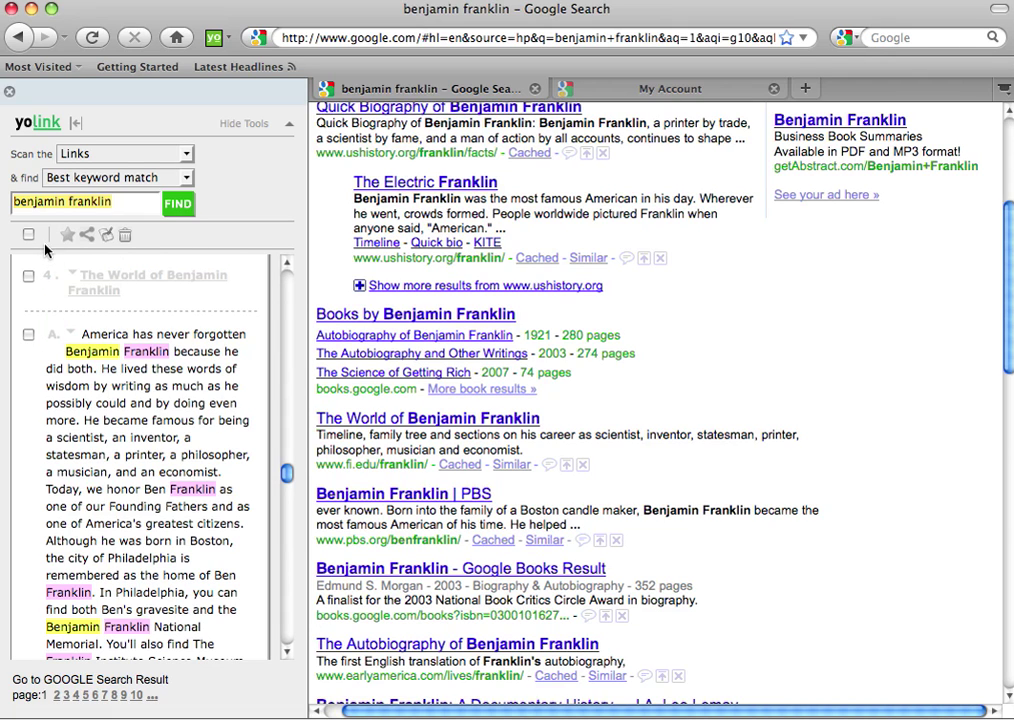
# - Select the yolink result "The World of Benjamin Franklin" together with all its excerpts for export
pyautogui.click(108, 237)
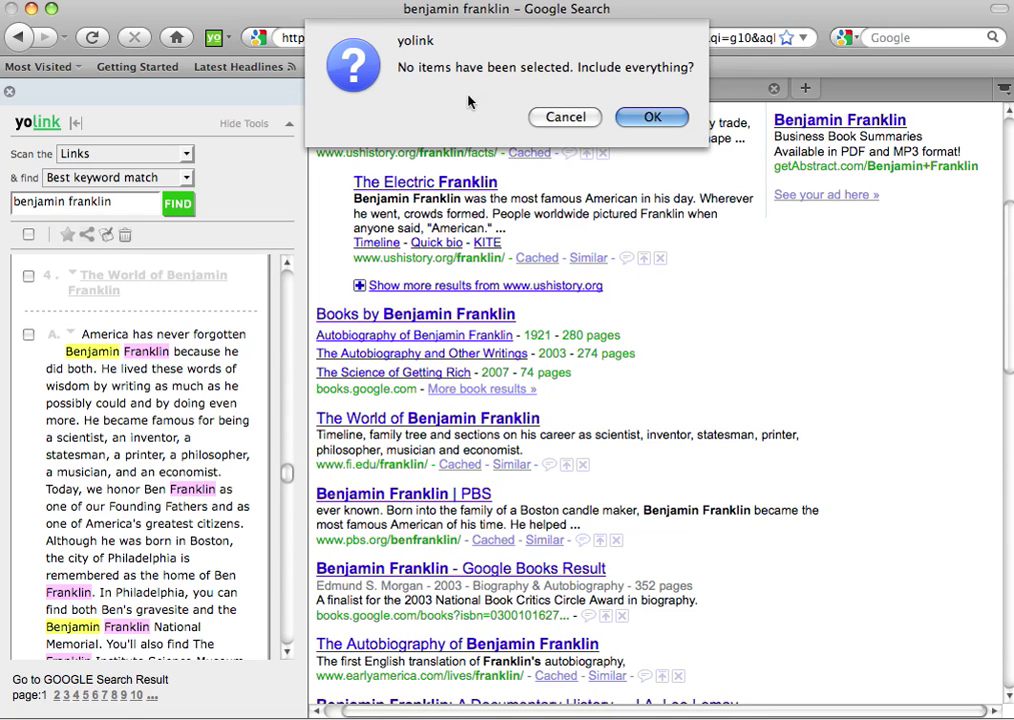
pyautogui.click(594, 118)
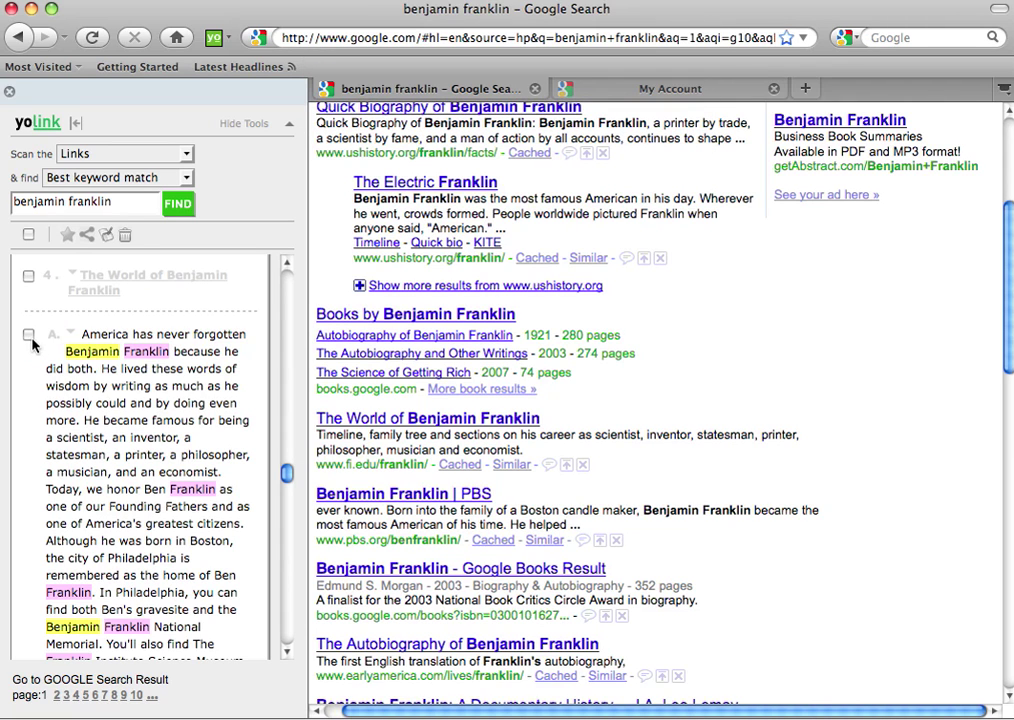
pyautogui.click(28, 275)
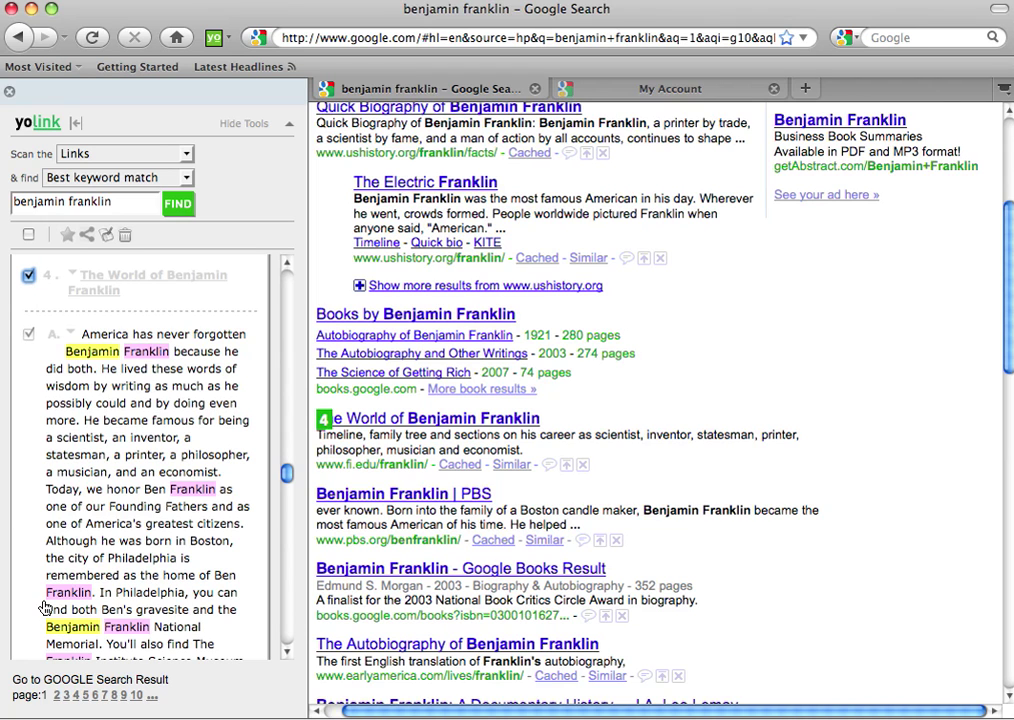
pyautogui.moveTo(287, 476)
pyautogui.mouseDown()
pyautogui.moveTo(289, 500)
pyautogui.moveTo(289, 472)
pyautogui.mouseUp()
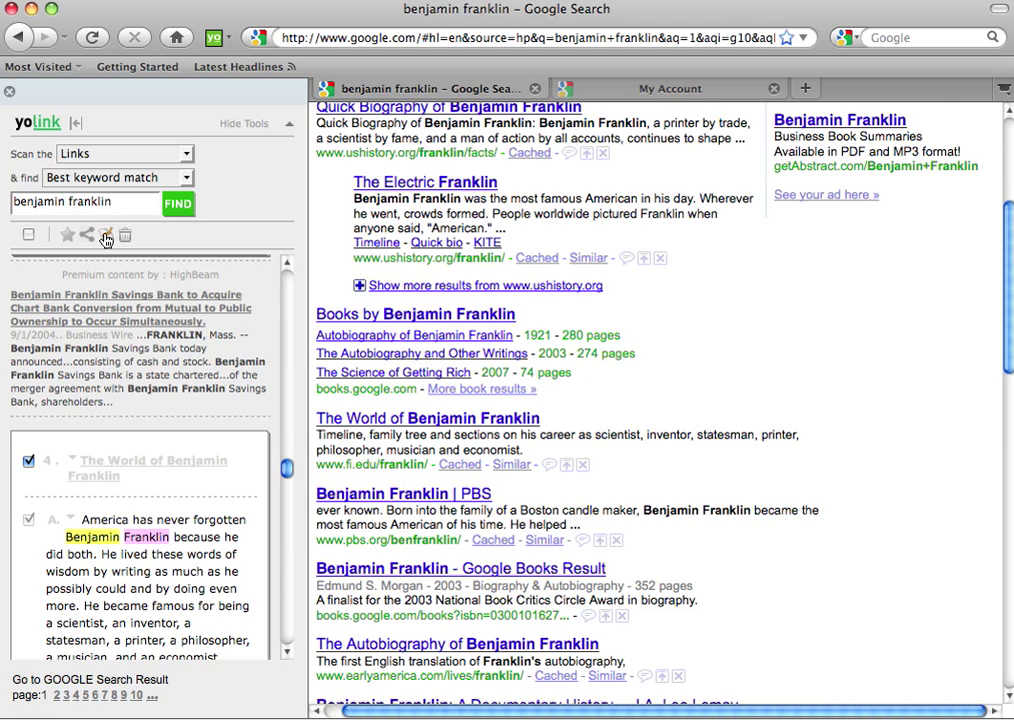
# - Export the selected yolink result to a new Google Docs file of type Document named "Ben Franklin Research"
pyautogui.click(106, 237)
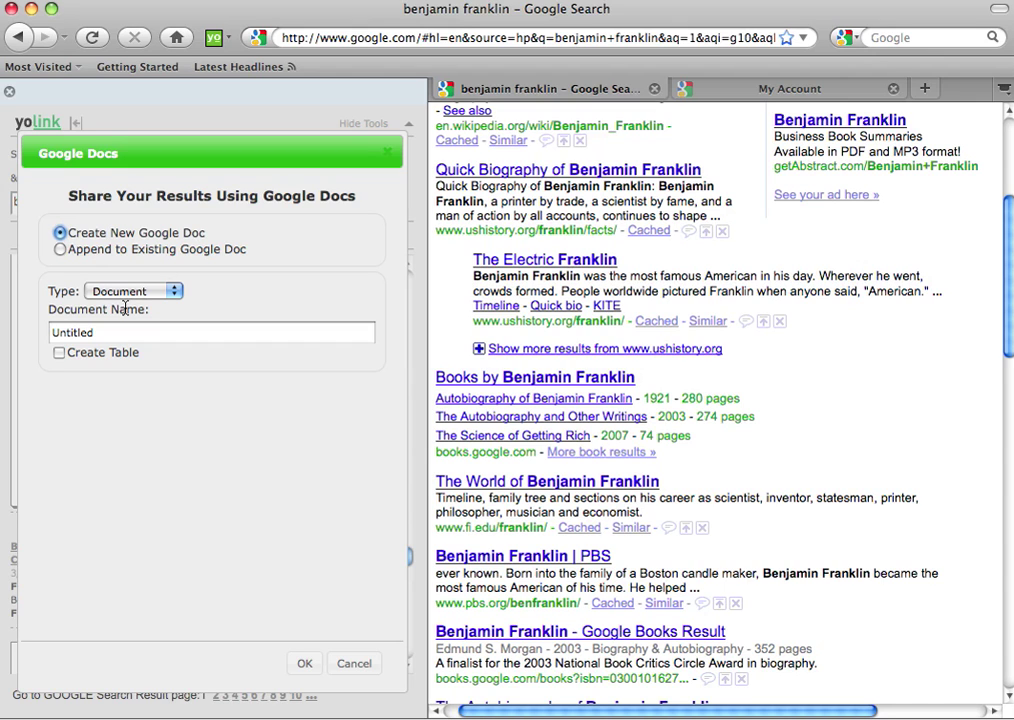
pyautogui.click(175, 291)
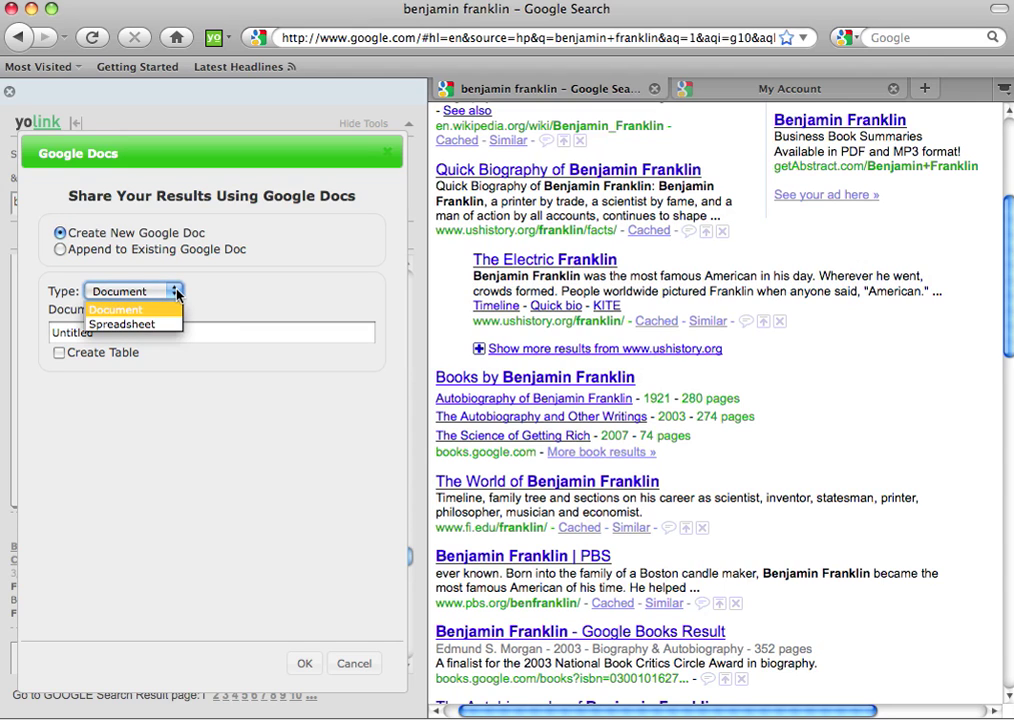
pyautogui.click(130, 309)
pyautogui.moveTo(110, 332); pyautogui.dragTo(40, 332)
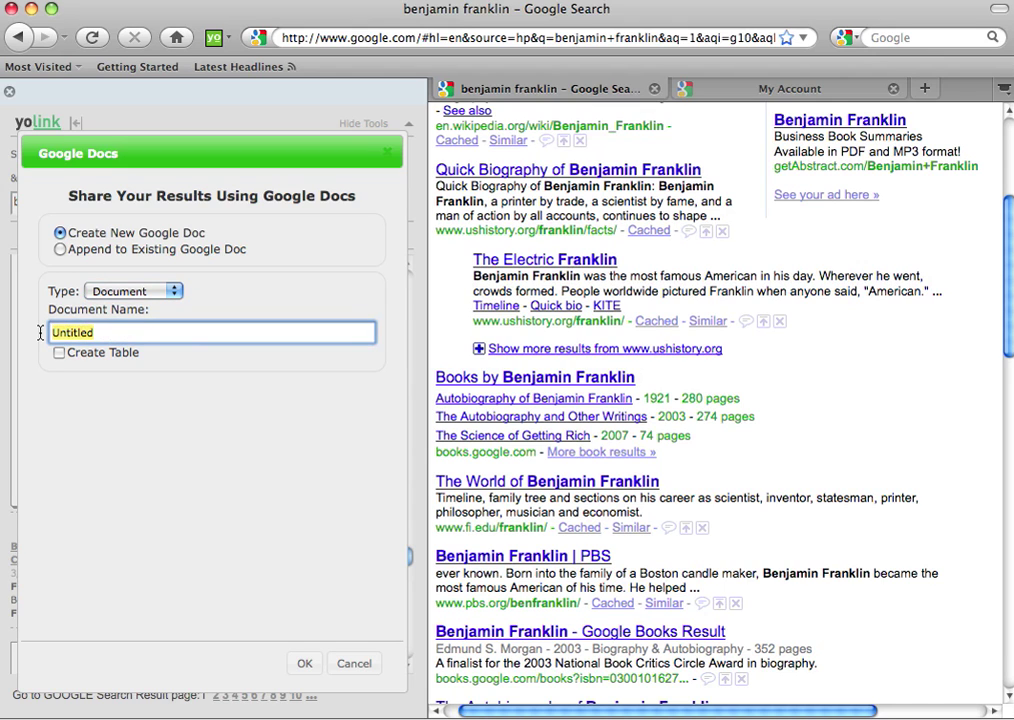
pyautogui.write('Ben Franklin Research')
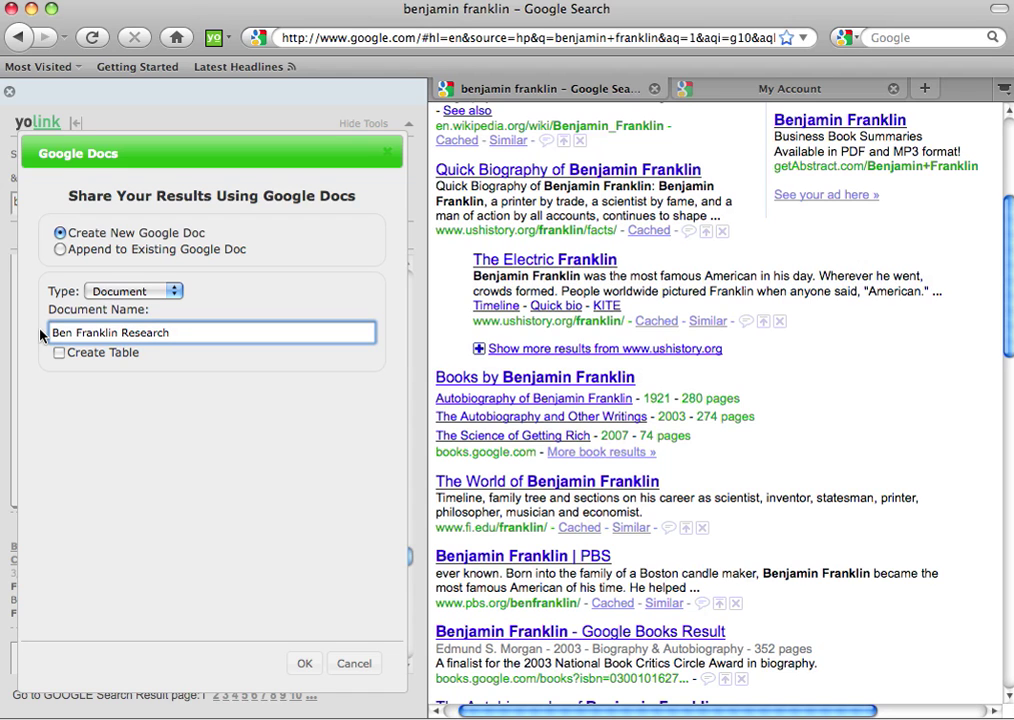
pyautogui.click(302, 663)
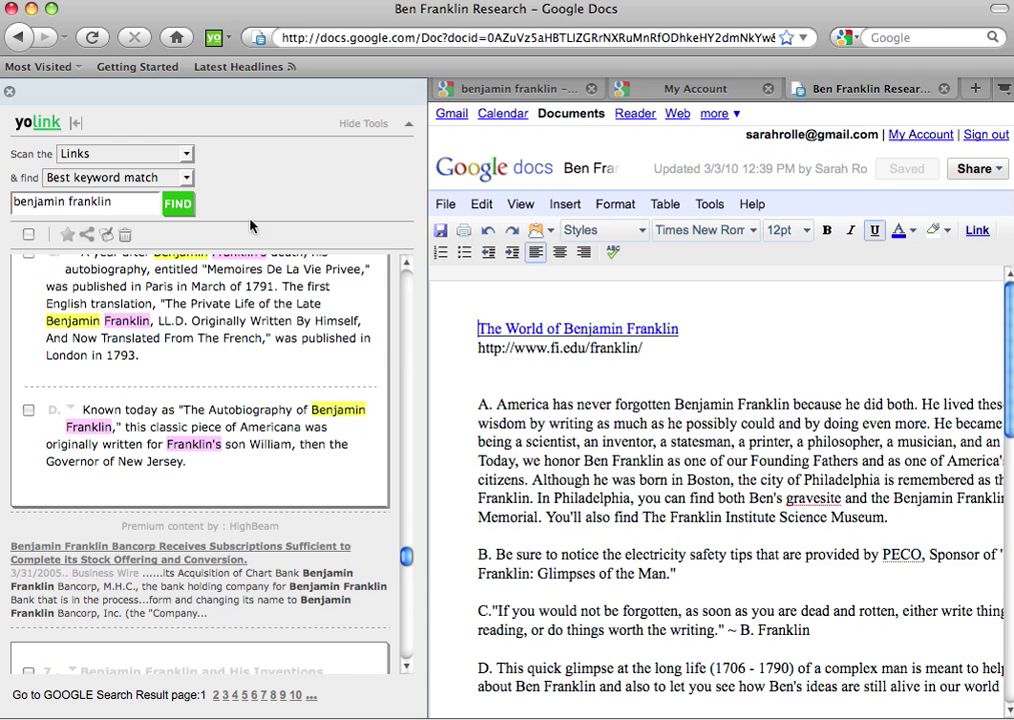
# - Hide the yolink sidebar and review the exported document's source link and lettered excerpts
pyautogui.click(213, 38)
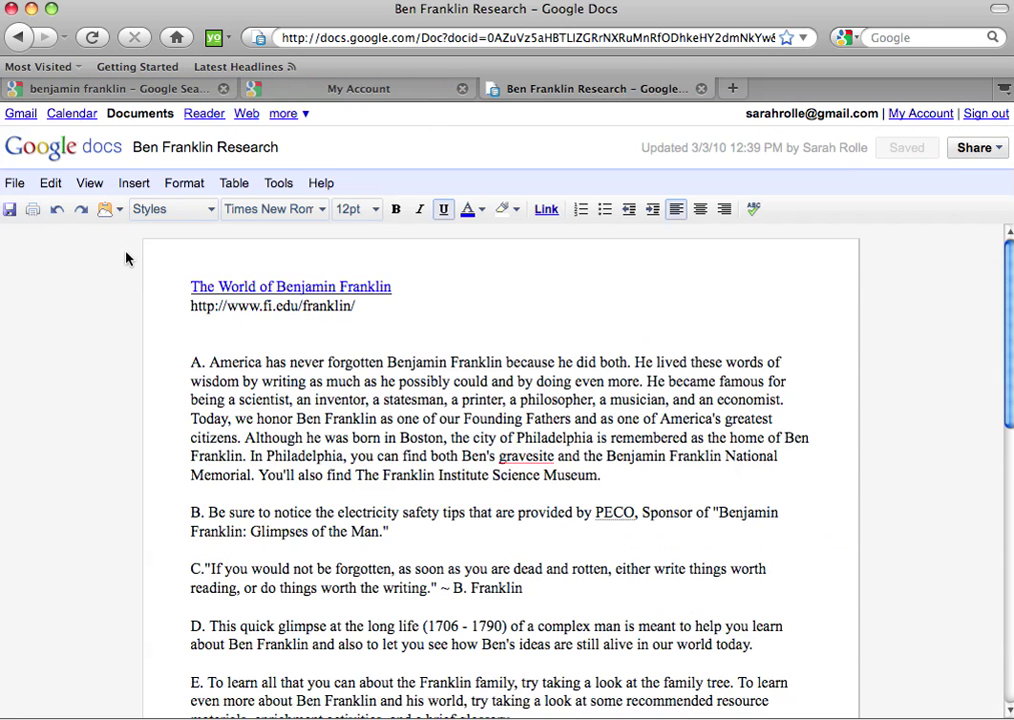
pyautogui.click(327, 287)
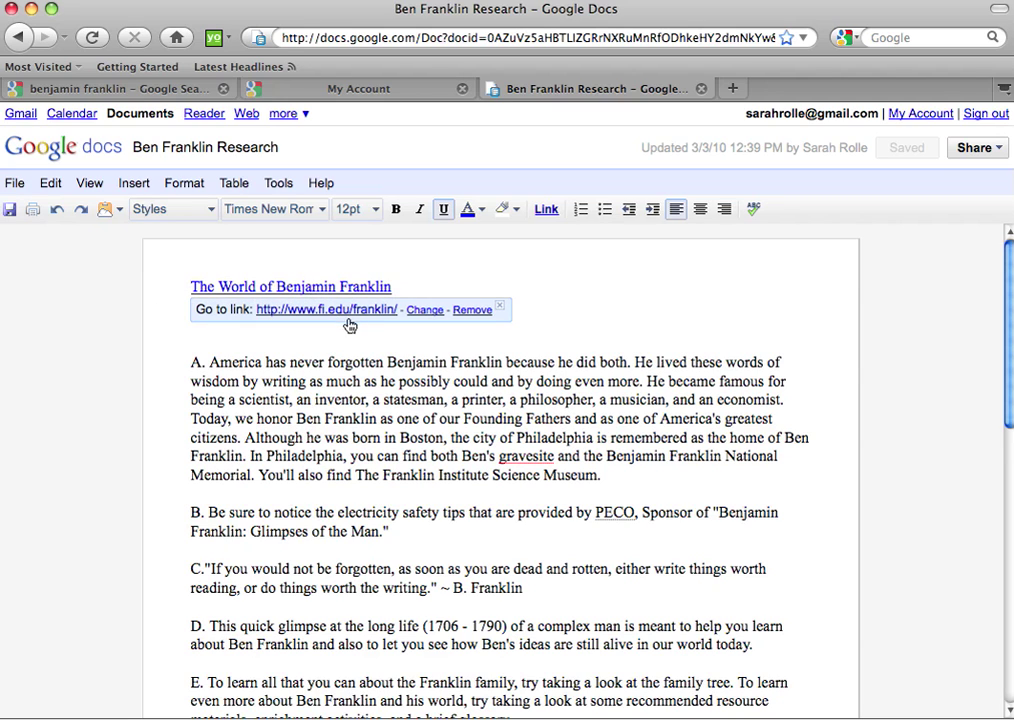
pyautogui.press('Down')
pyautogui.write('http://www.fi.edu/franklin/')
pyautogui.click(154, 335)
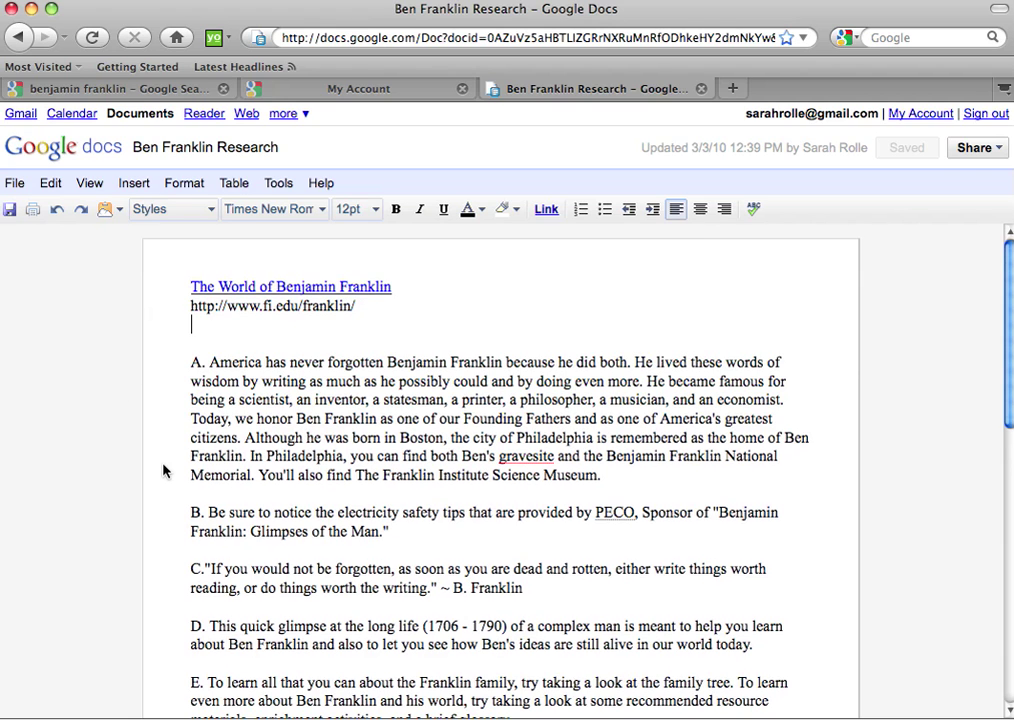
pyautogui.scroll(-1, 165, 470)
pyautogui.scroll(-6, 163, 471)
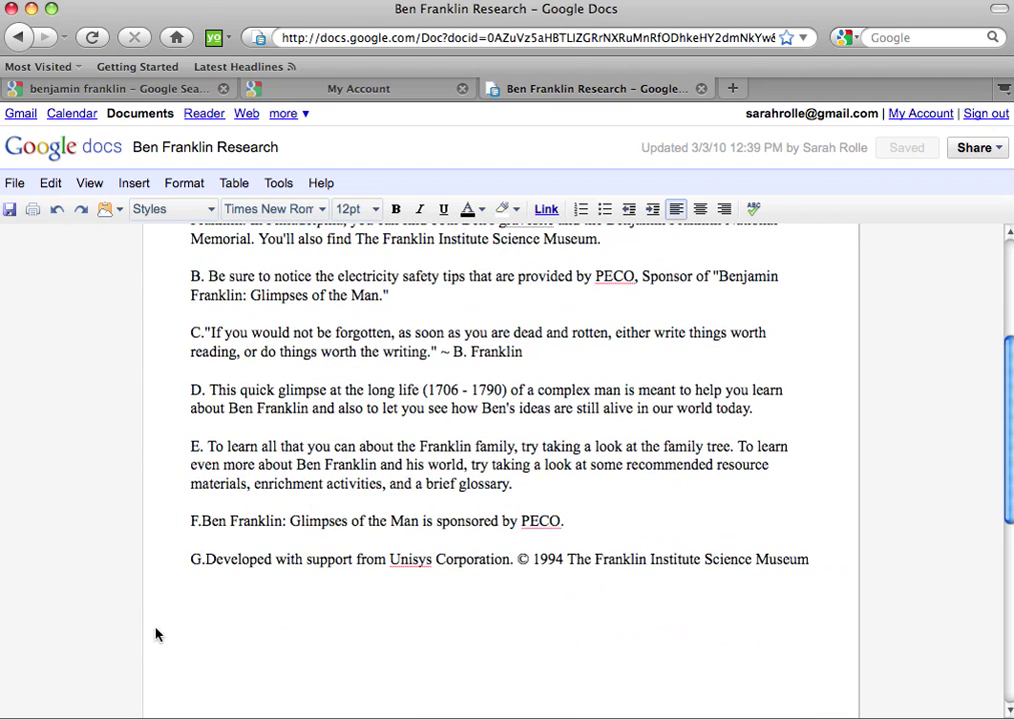
pyautogui.scroll(7, 290, 618)
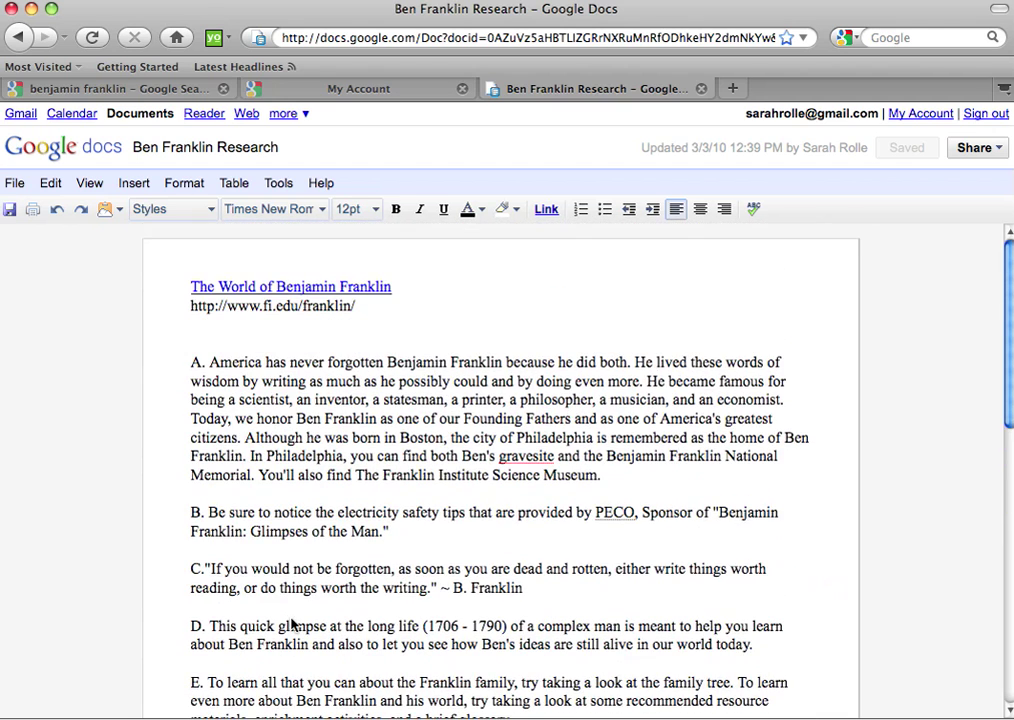